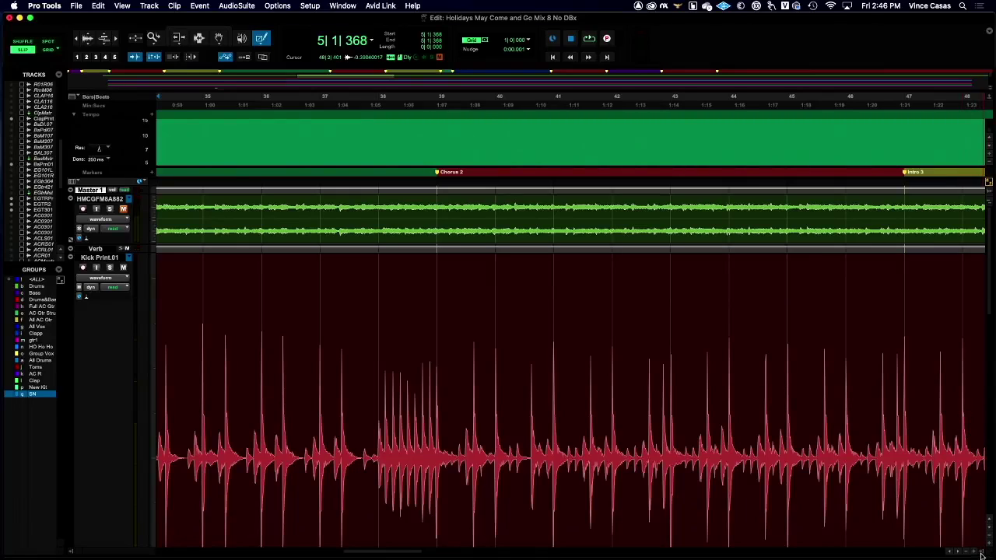
Show the Clips list panel on the right side of the Edit window.
left_click(982, 554)
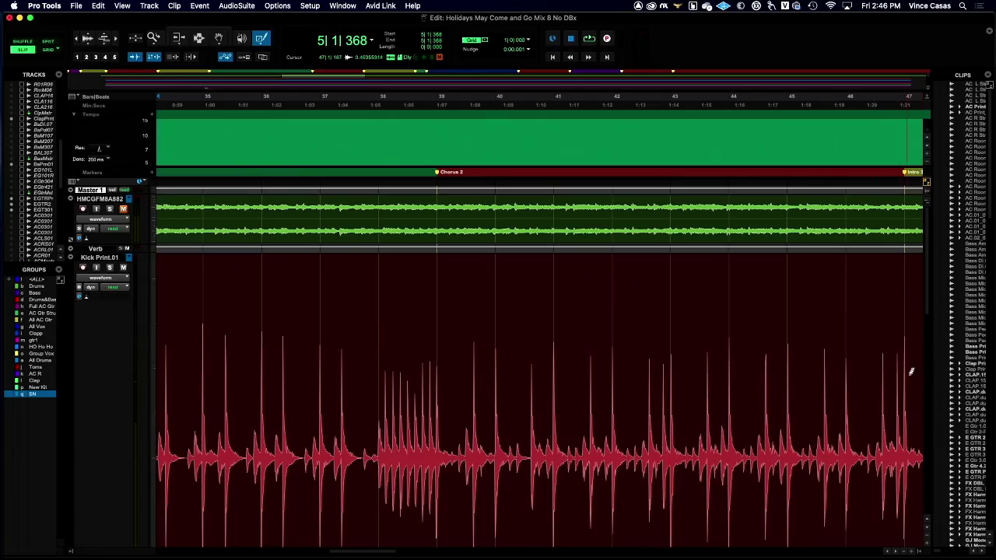
Widen the Clips list, then select Bass Mic 1.05_06-02, Bass Print_01 and Clap Print_01.
left_click_drag(931, 309, 698, 340)
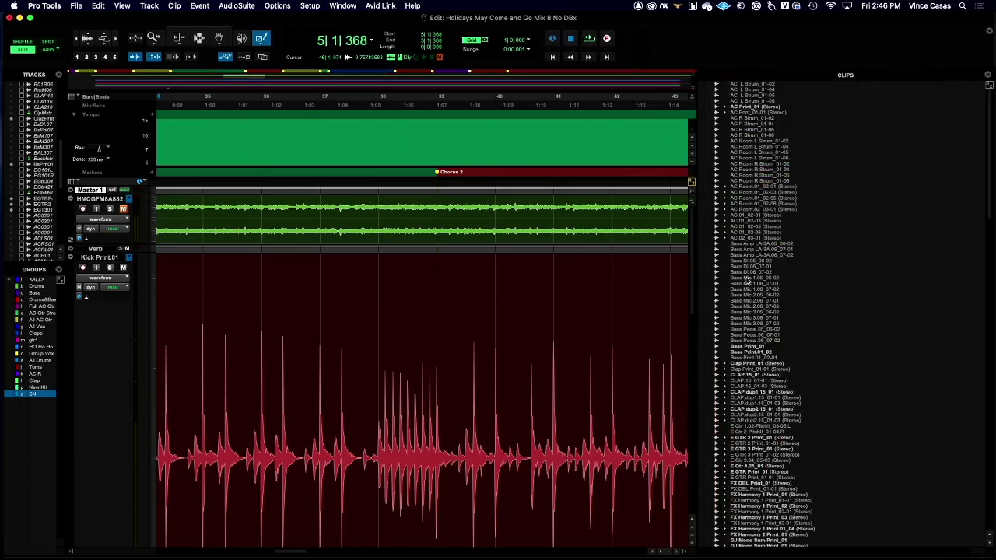
left_click(749, 277)
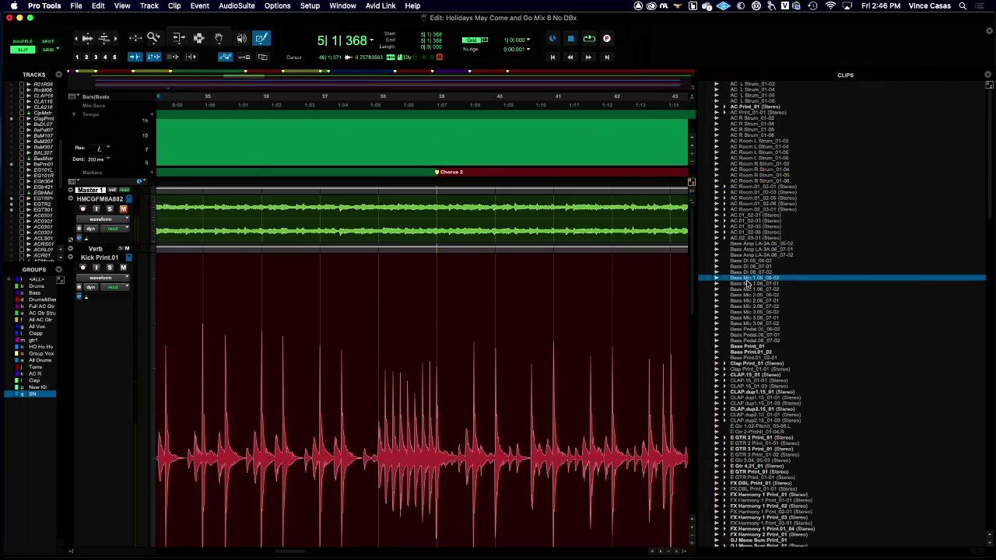
scroll(748, 287, "down", 5)
scroll(748, 286, "down", 10)
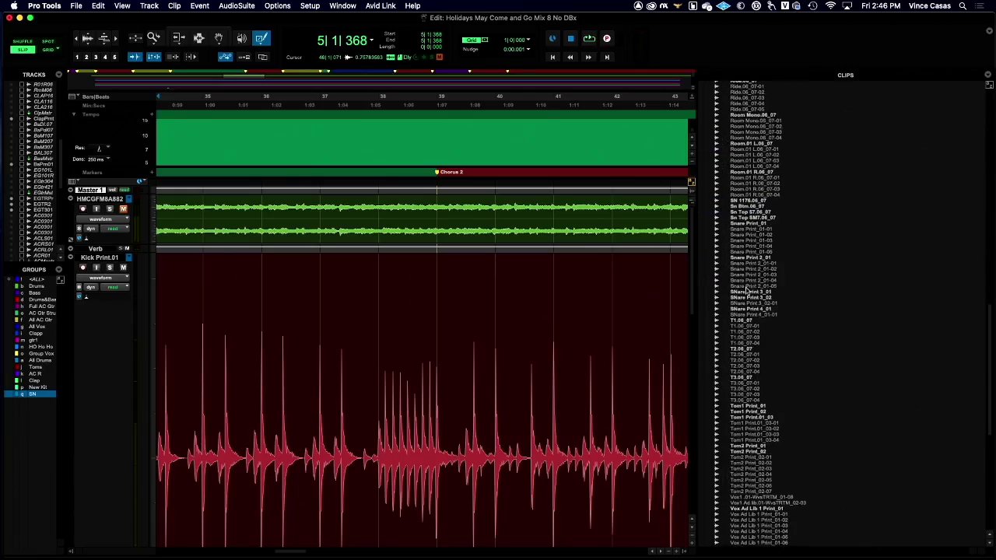
scroll(748, 289, "down", 10)
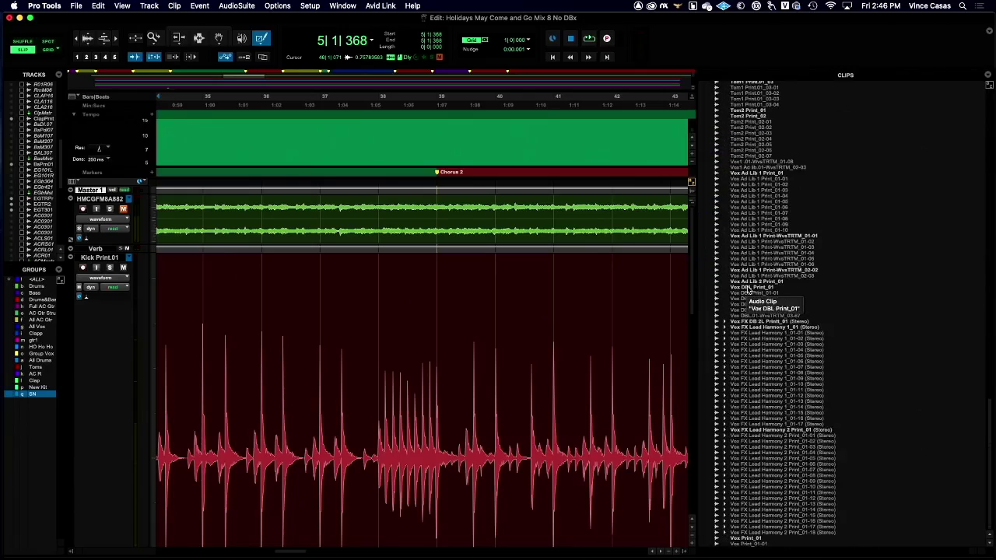
scroll(749, 290, "up", 20)
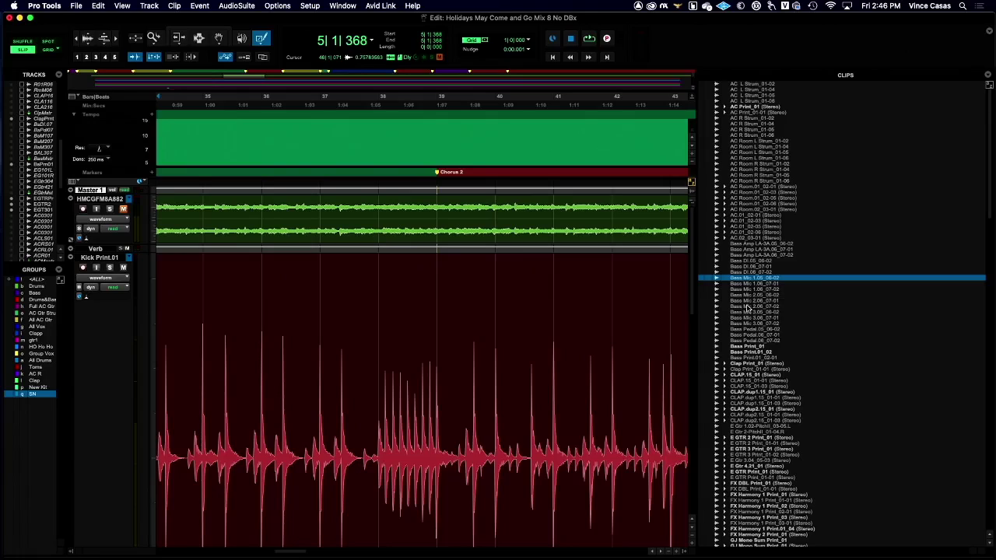
left_click(752, 347)
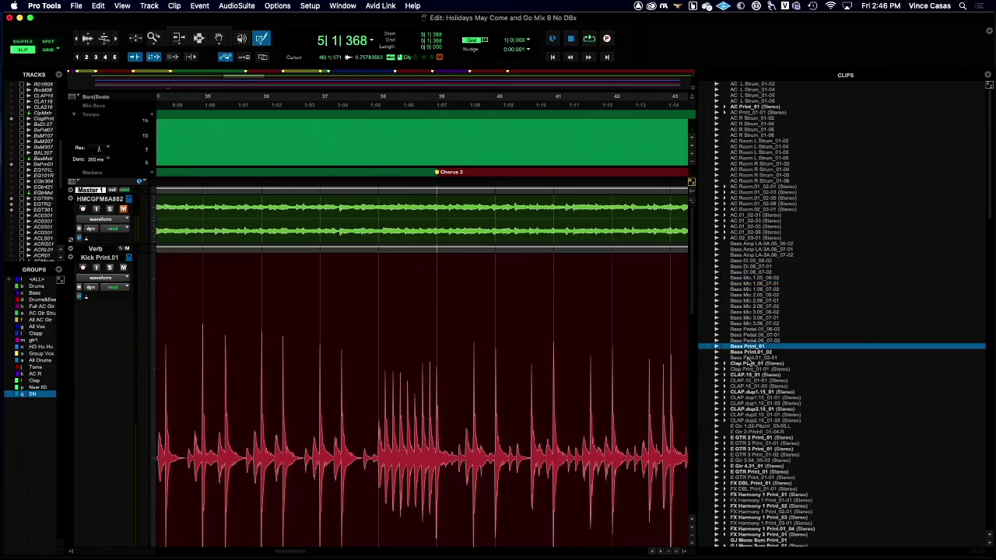
left_click(750, 365)
scroll(751, 365, "down", 20)
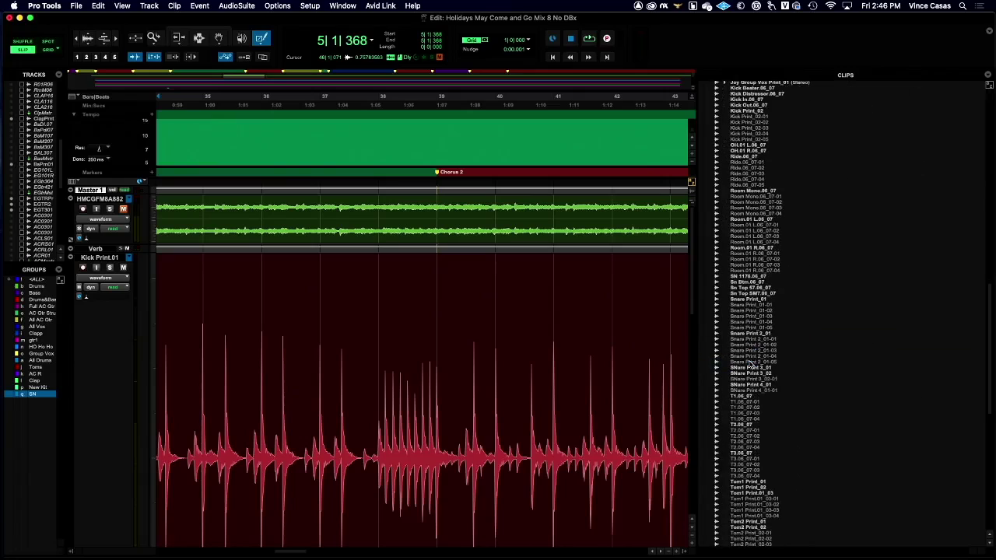
Browse the snare clips, from Snare Print 2_01-05 to SNare Print 4_01-01 and SNare Print 3_02-01.
left_click(752, 361)
left_click(759, 384)
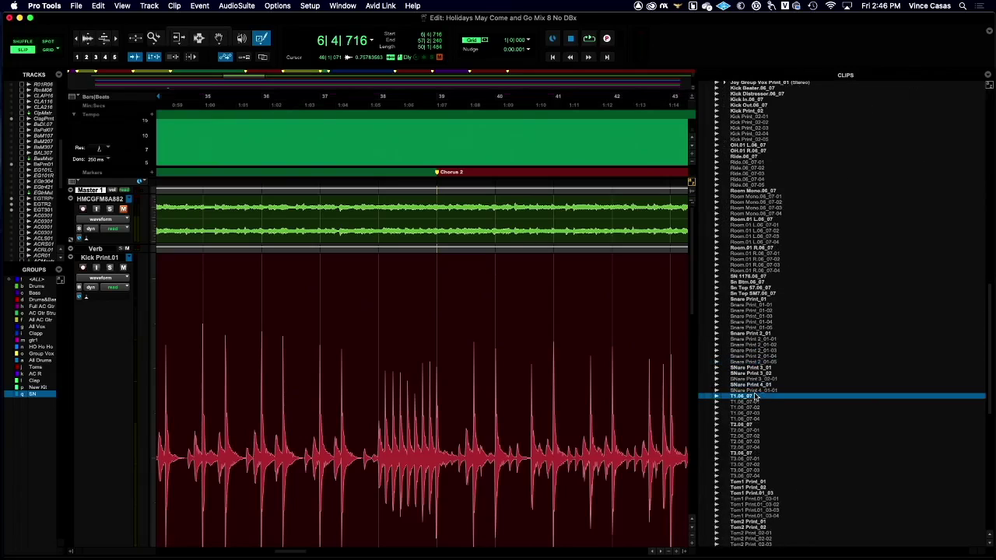
left_click(748, 390)
left_click(745, 380)
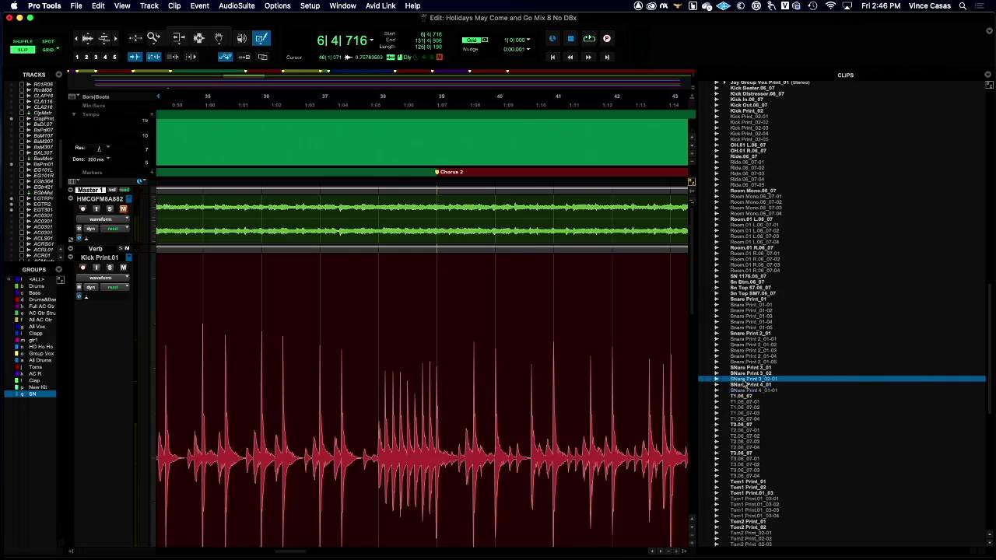
scroll(745, 383, "up", 3)
scroll(745, 383, "up", 15)
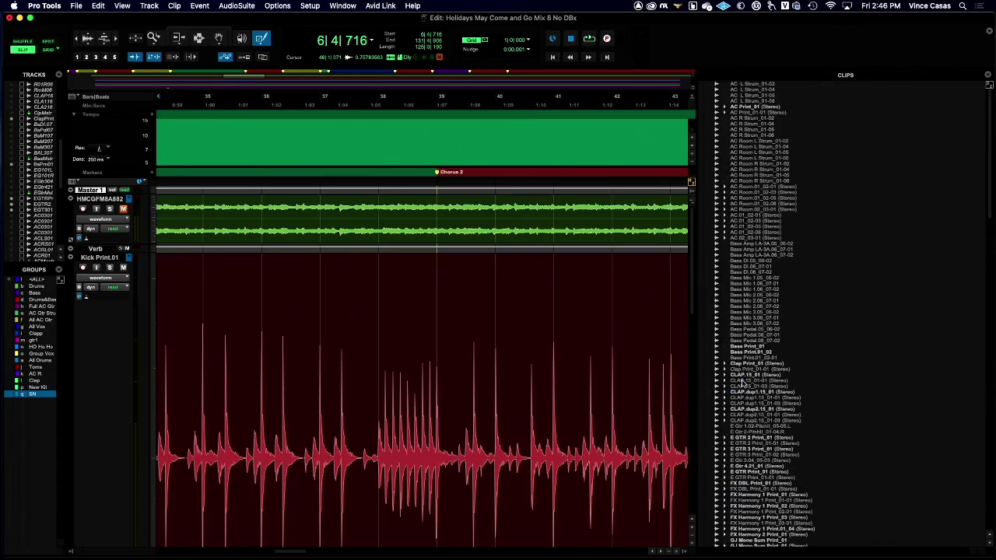
Select Bass Print_01_02, Clap Print_01, CLAP.15_01-01, then CLAP.dup1.15_01-01.
left_click(764, 352)
left_click(767, 363)
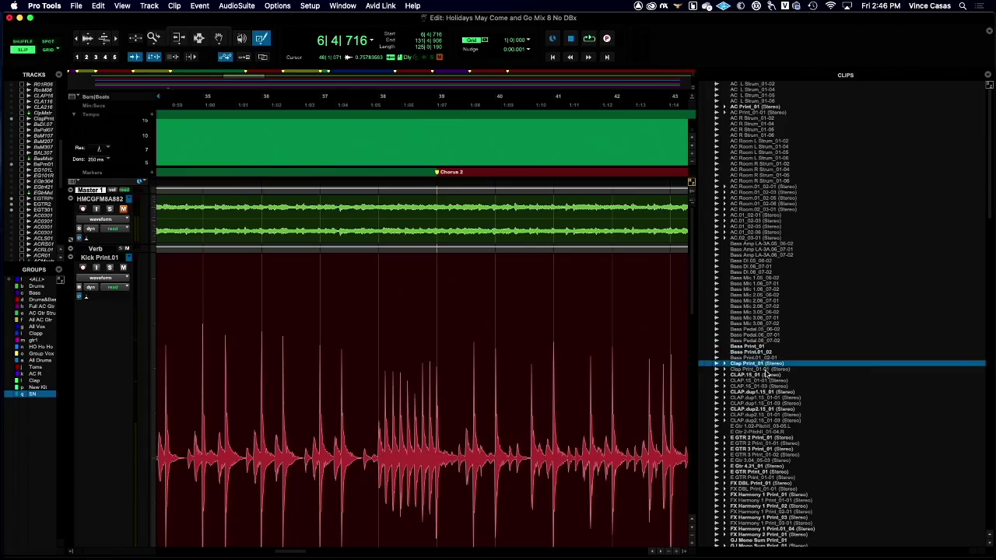
left_click(766, 380)
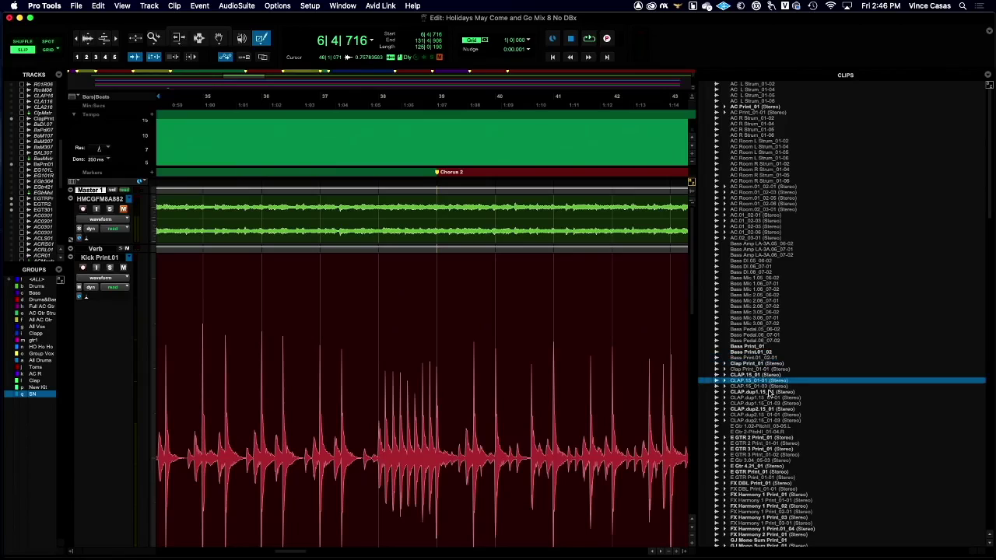
left_click(770, 392)
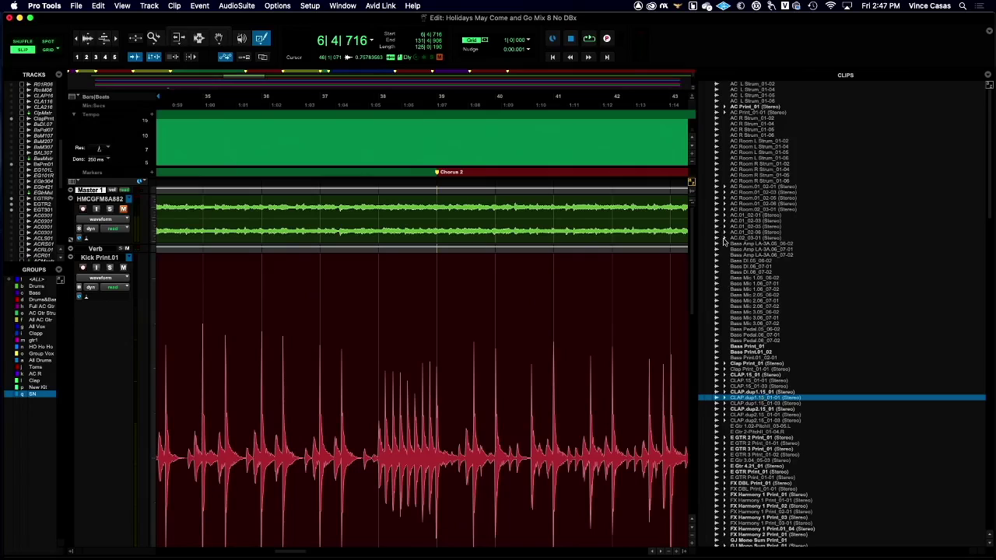
Expand and collapse AC.02_03-01 and AC Print_01-01, leaving AC Print_01 showing its L/R clips.
left_click(724, 239)
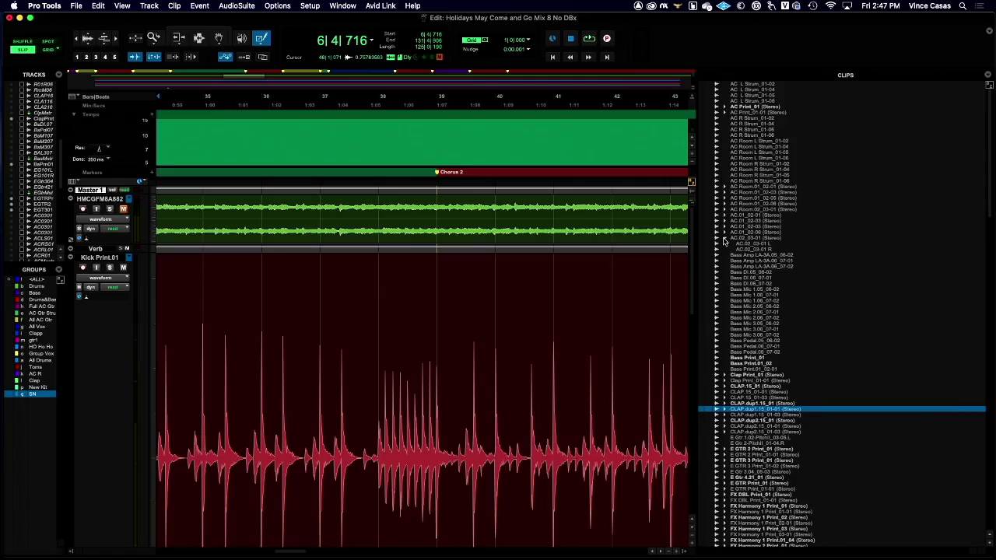
left_click(724, 238)
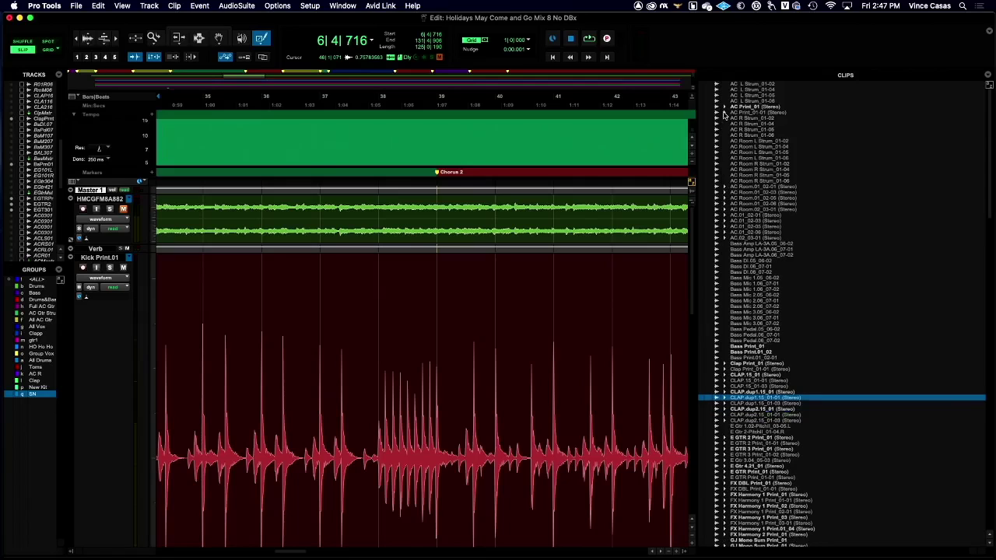
left_click(723, 114)
left_click(723, 114)
left_click(724, 107)
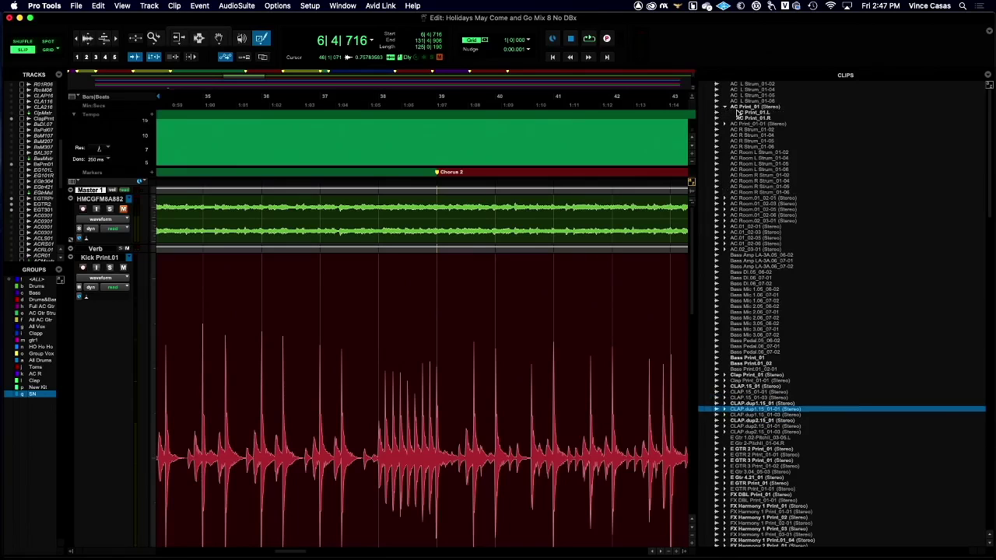